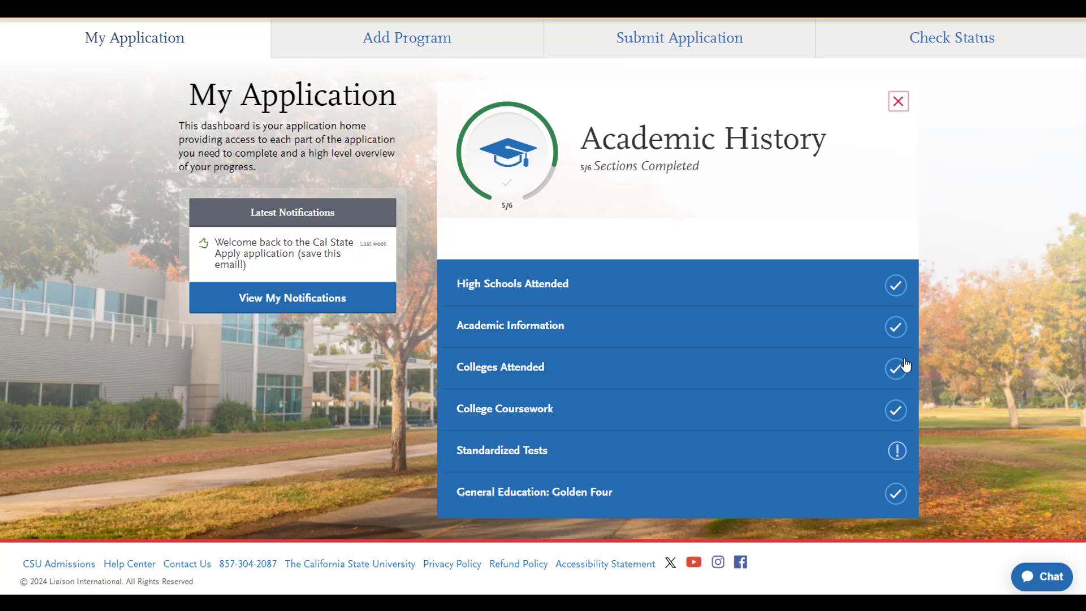
# Step: Open the Colleges Attended section and start adding a new college or university
pyautogui.click(768, 372)
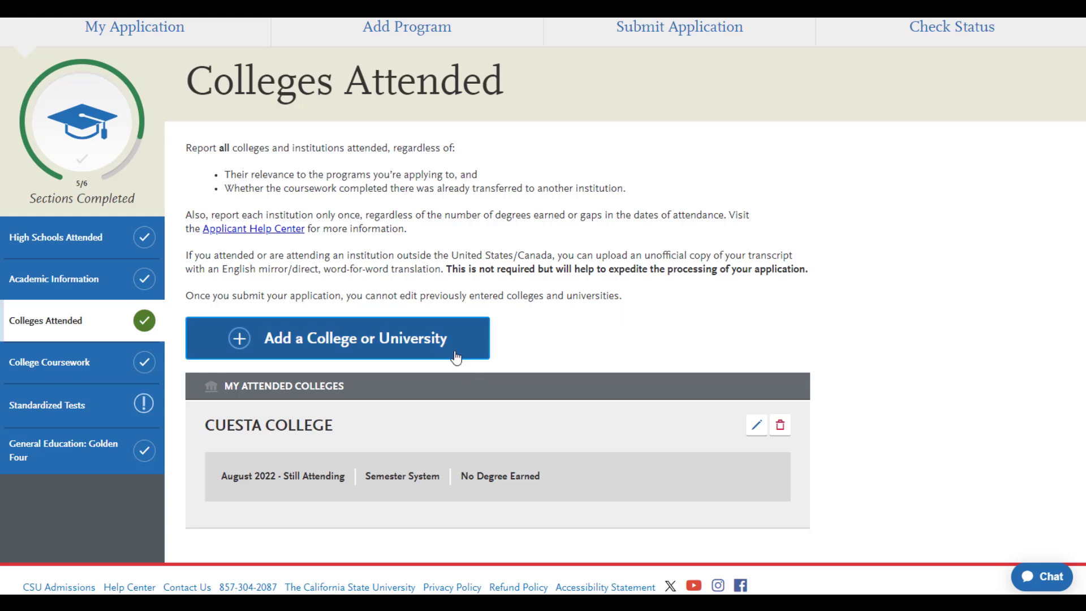
pyautogui.click(333, 340)
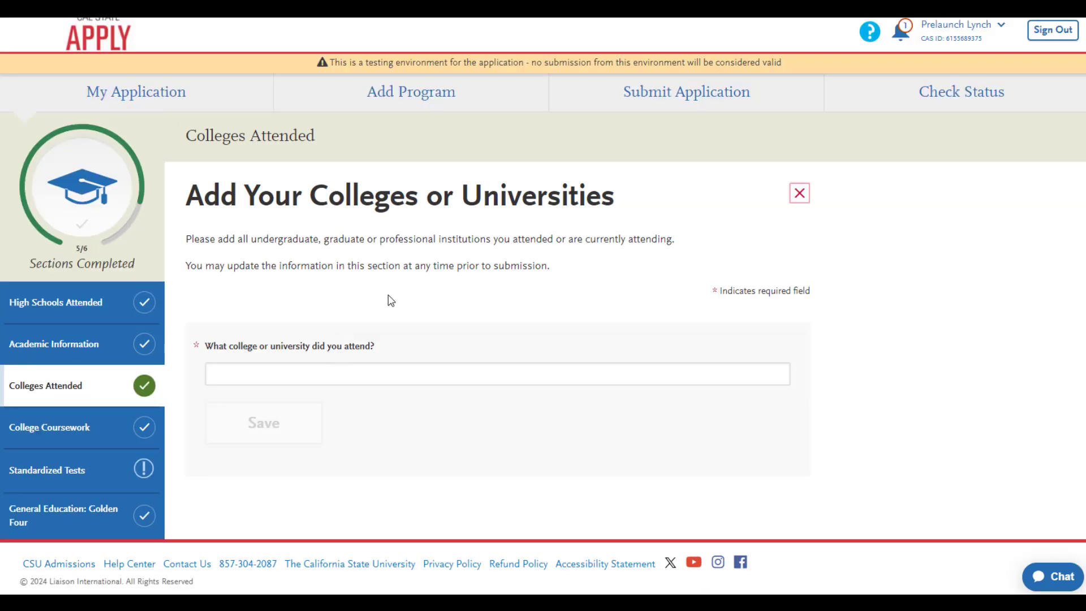
pyautogui.click(411, 368)
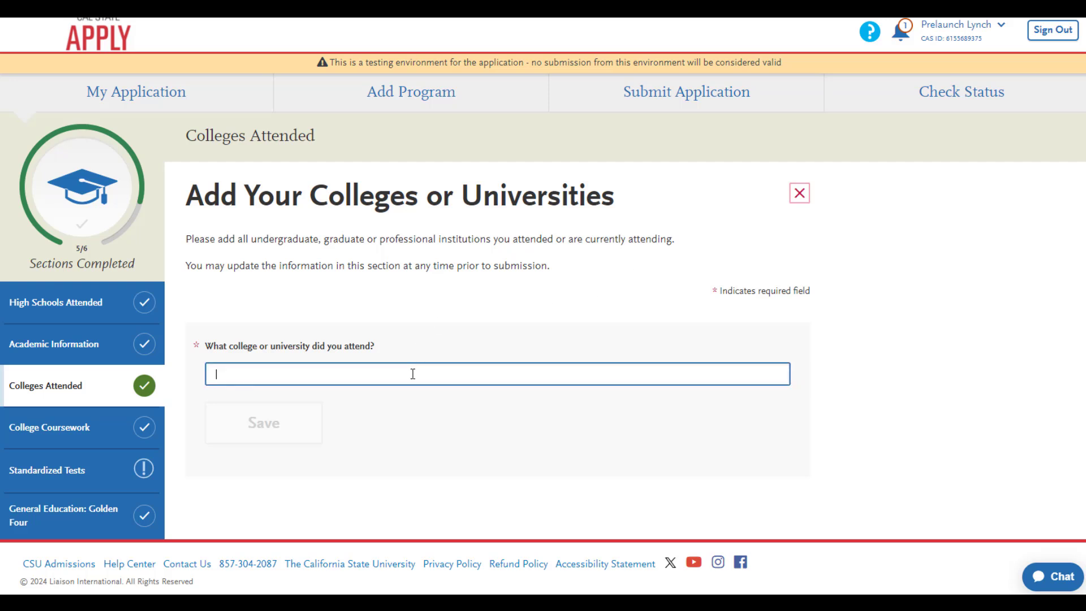
# Step: Search the college list for "santa barba" and for "cal poly"
pyautogui.write('santa')
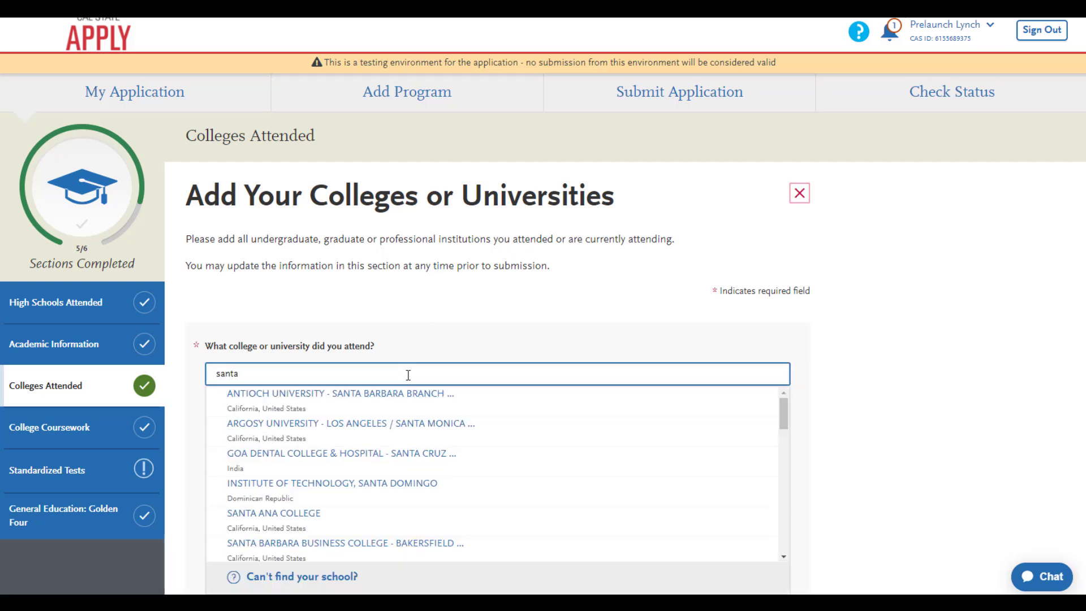
pyautogui.write(' barb')
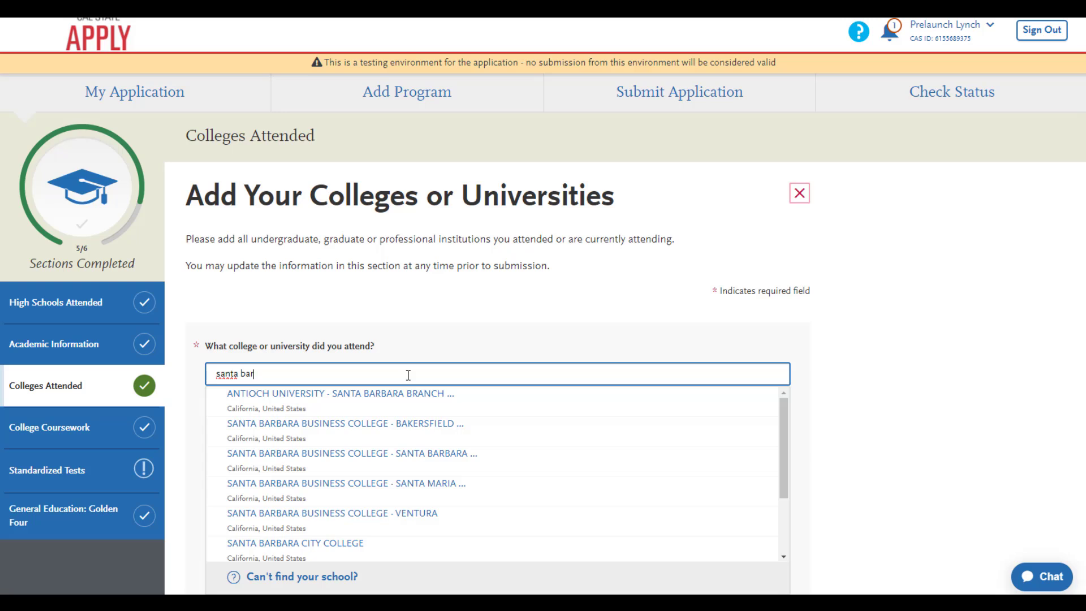
pyautogui.write('a')
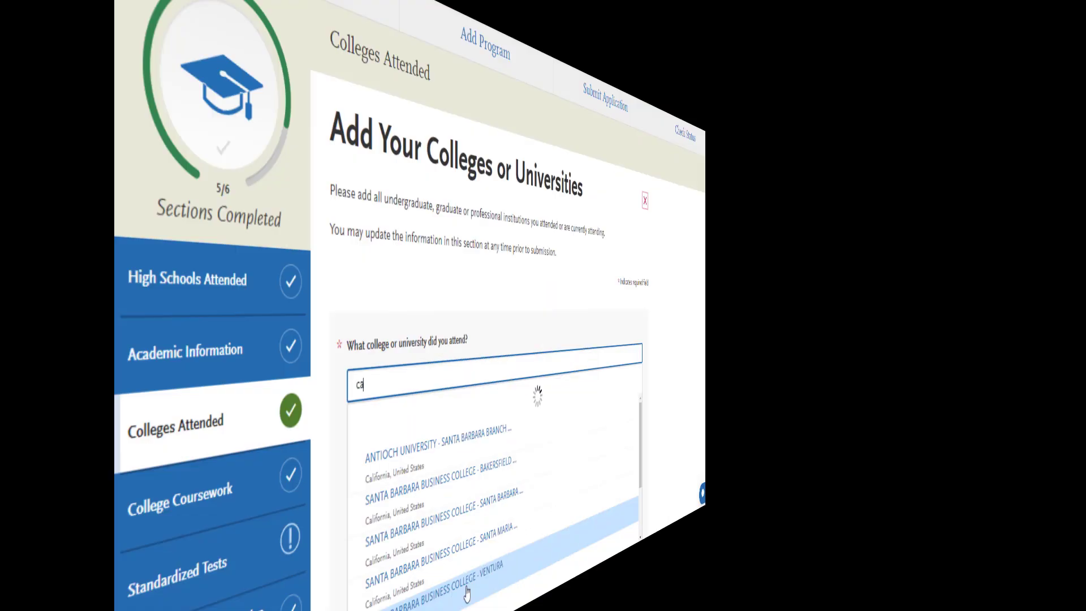
pyautogui.write('po')
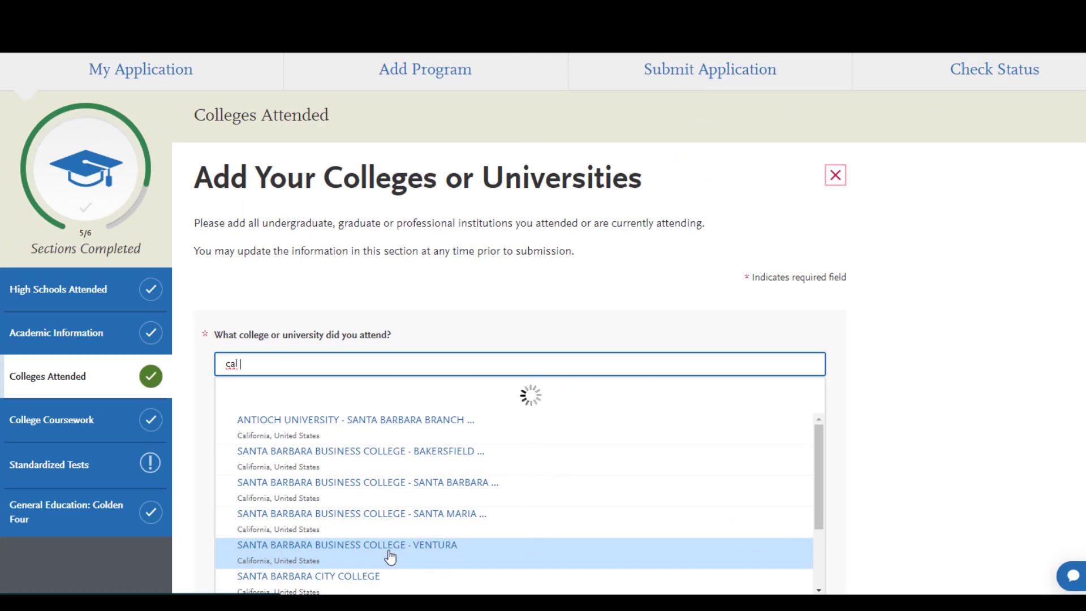
pyautogui.write('ly')
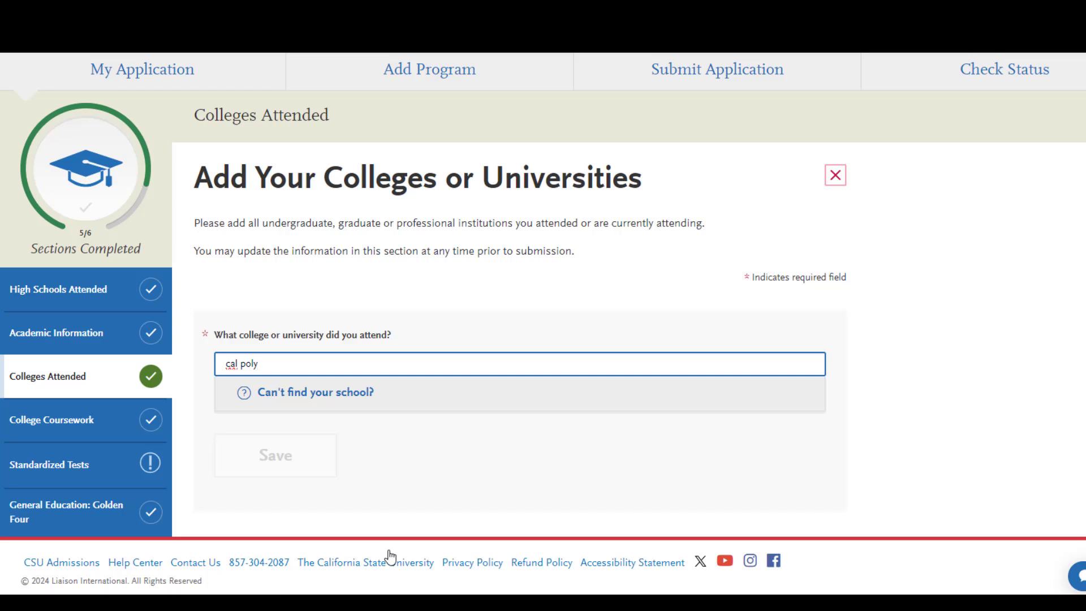
# Step: Replace the abbreviated college search with "california poly"
pyautogui.press('BackSpace')
pyautogui.press('BackSpace')
pyautogui.press('BackSpace')
pyautogui.press('BackSpace')
pyautogui.press('BackSpace')
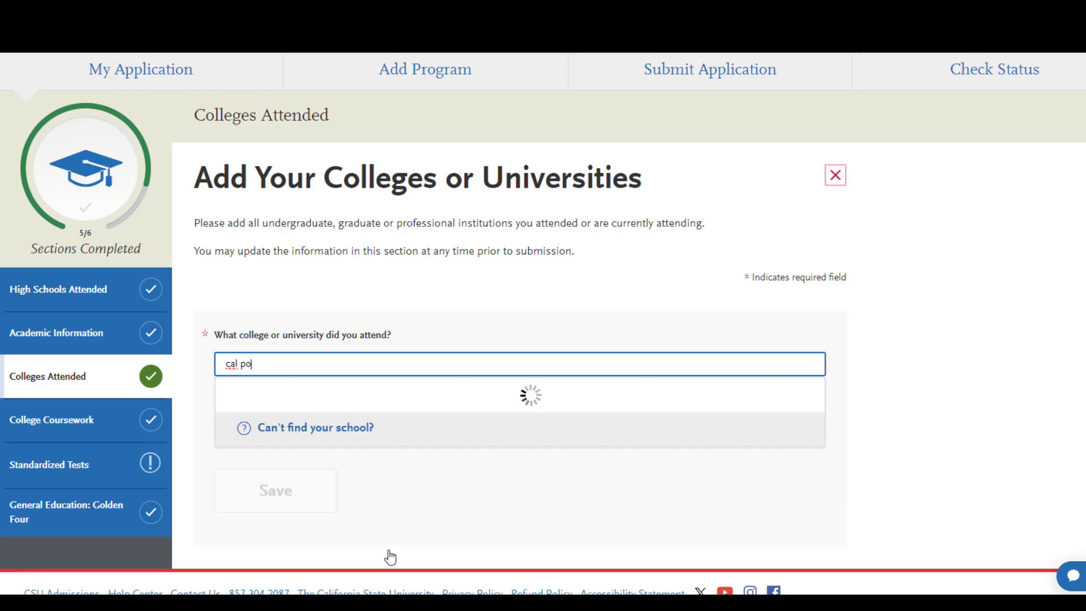
pyautogui.write('i')
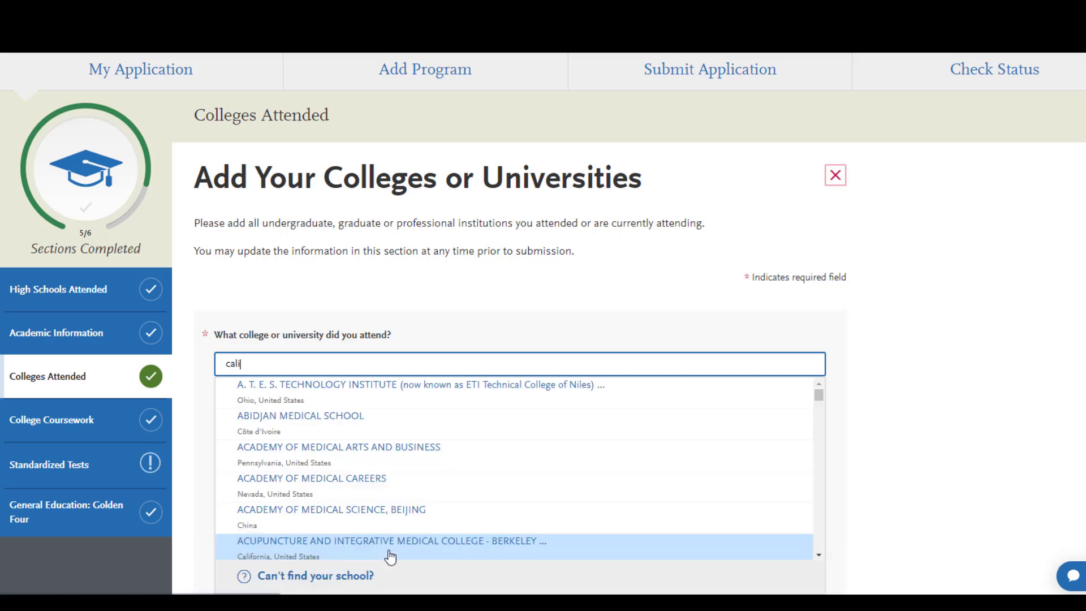
pyautogui.write('fornia ')
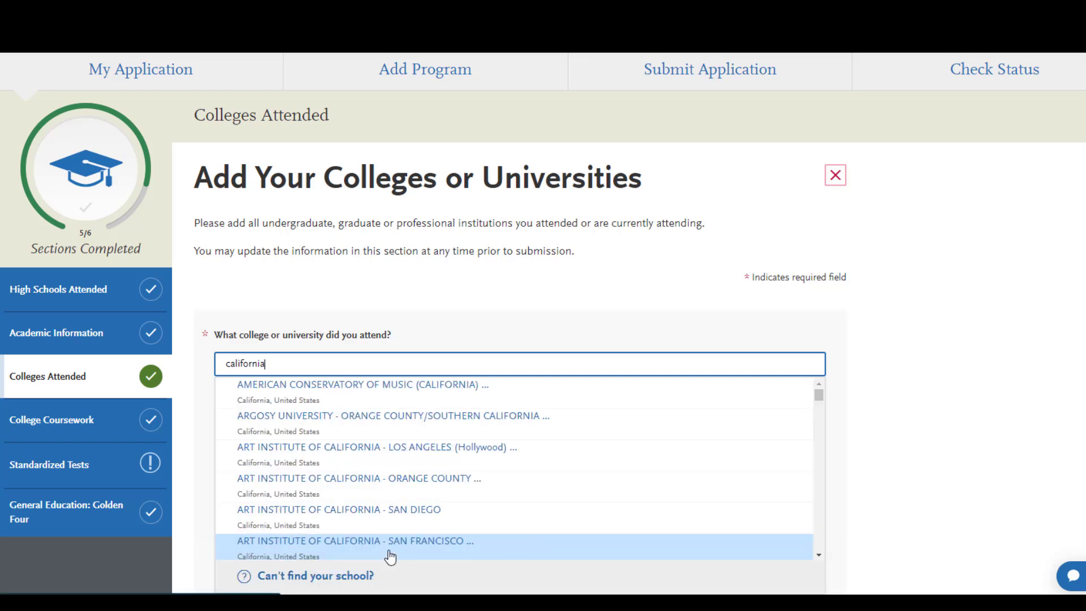
pyautogui.write('poly')
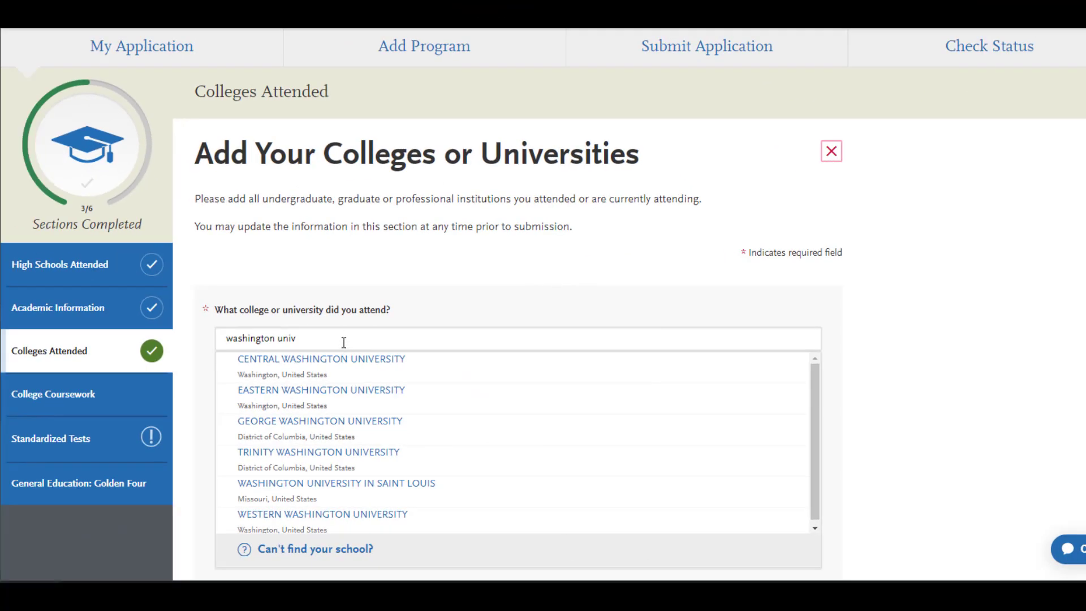
# Step: Search the college list for "washington univer" and look through the further matches
pyautogui.click(343, 342)
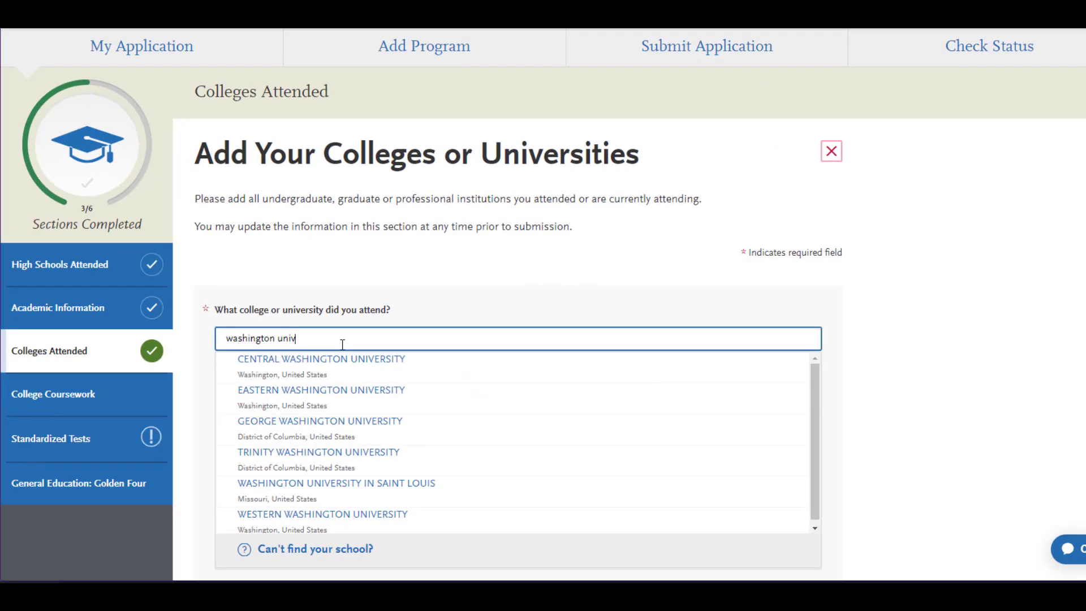
pyautogui.write('er')
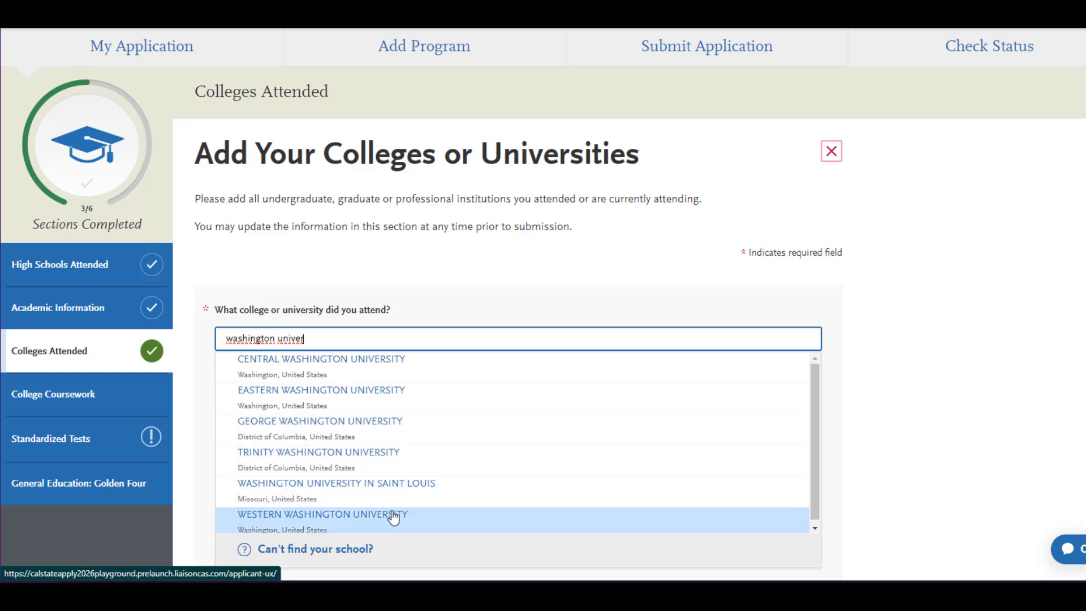
pyautogui.click(814, 528)
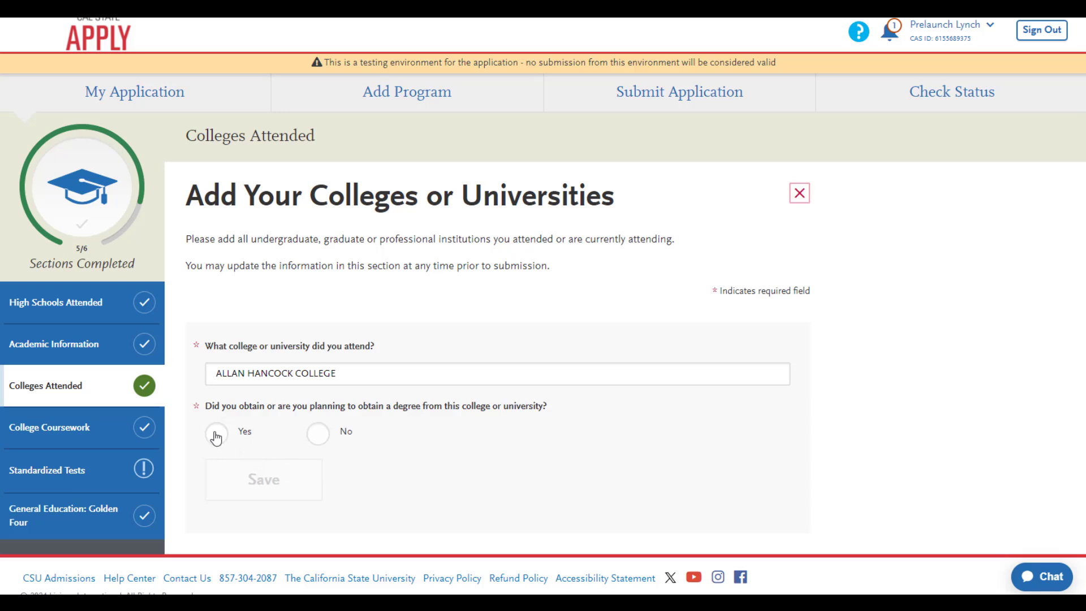
# Step: For Allan Hancock College, answer Yes to obtaining a degree and mark it as Degree In Progress
pyautogui.click(215, 435)
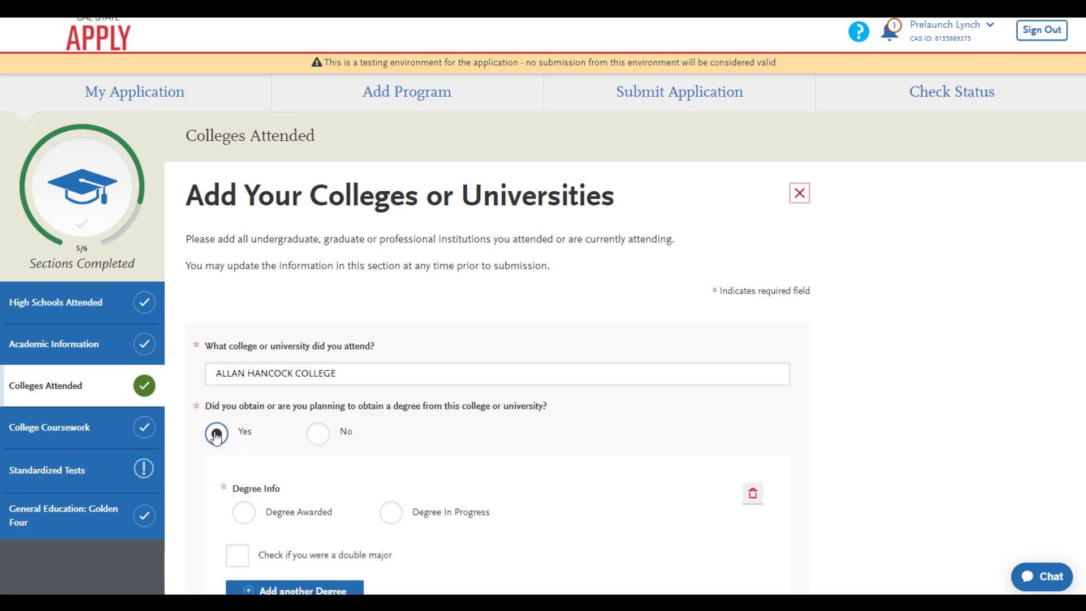
pyautogui.scroll(-2, 215, 436)
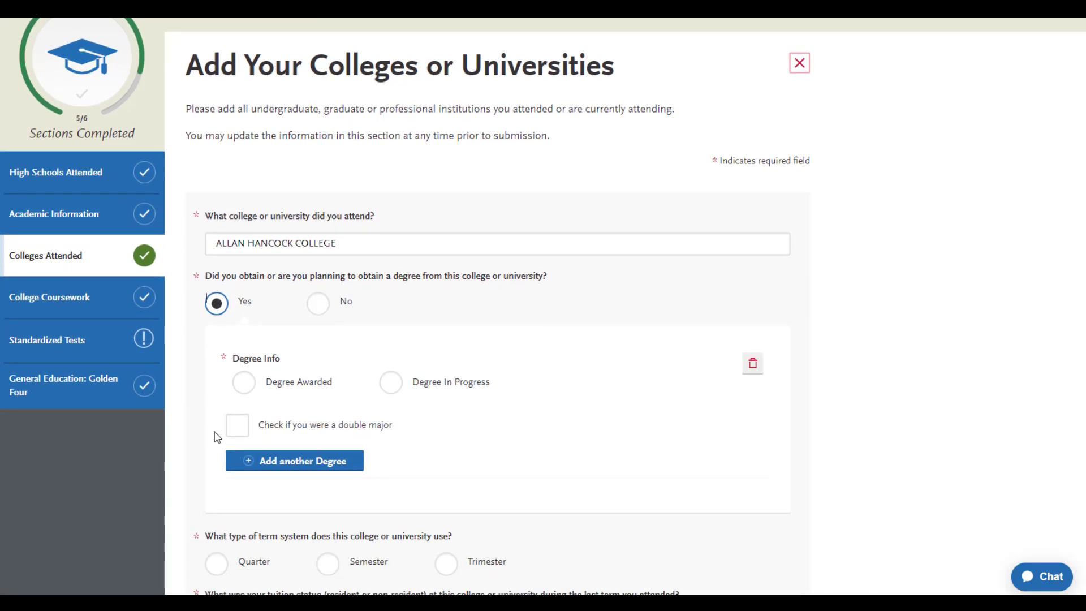
pyautogui.click(390, 382)
pyautogui.scroll(-1, 387, 384)
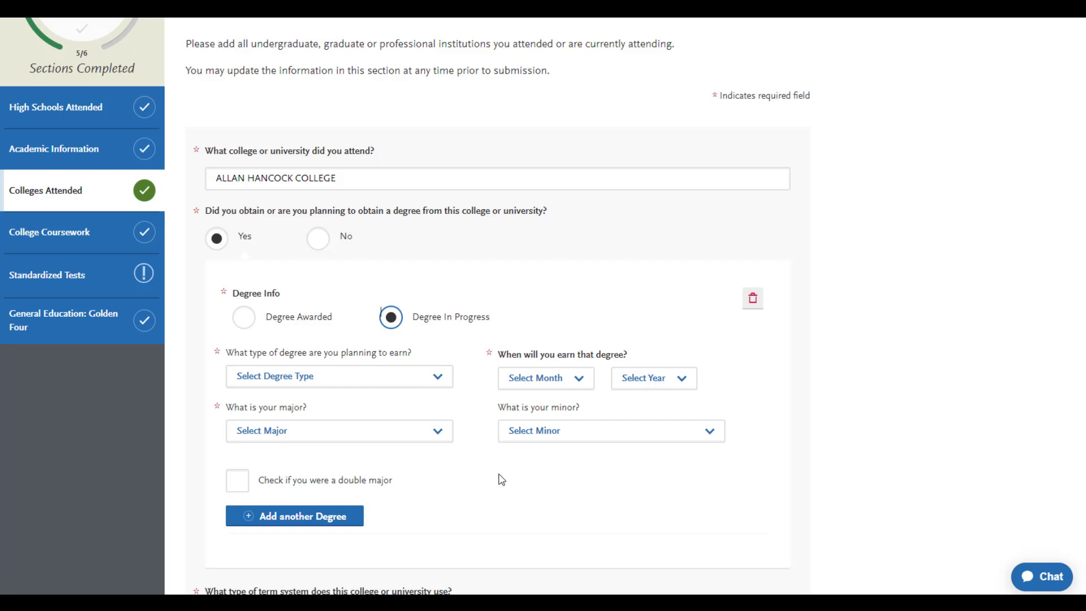
# Step: Set the planned degree type to Bachelor of Arts and its expected date to May 2025
pyautogui.click(438, 377)
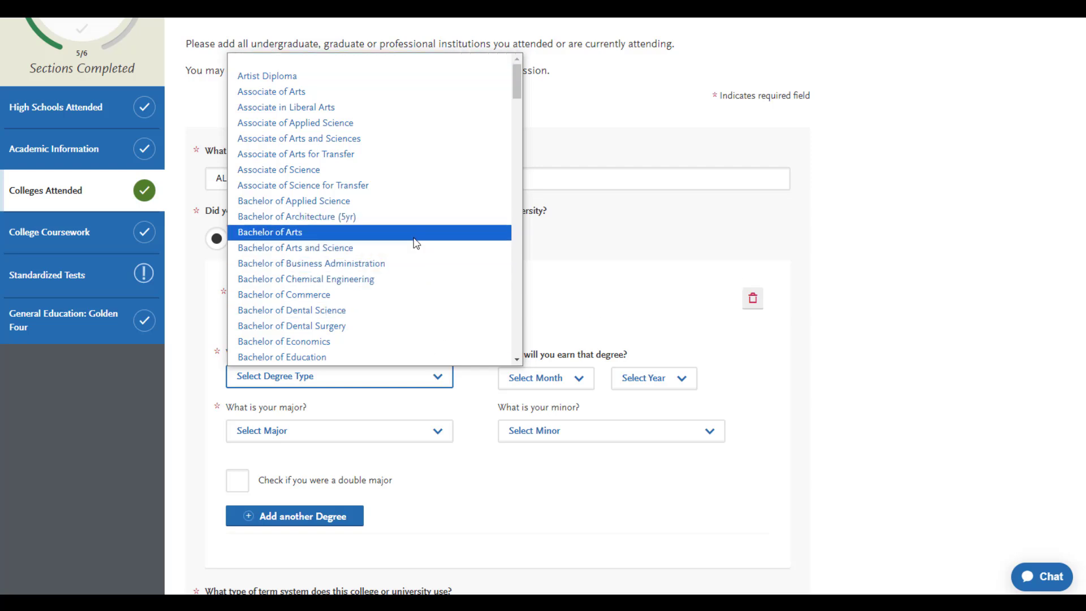
pyautogui.click(415, 233)
pyautogui.click(566, 378)
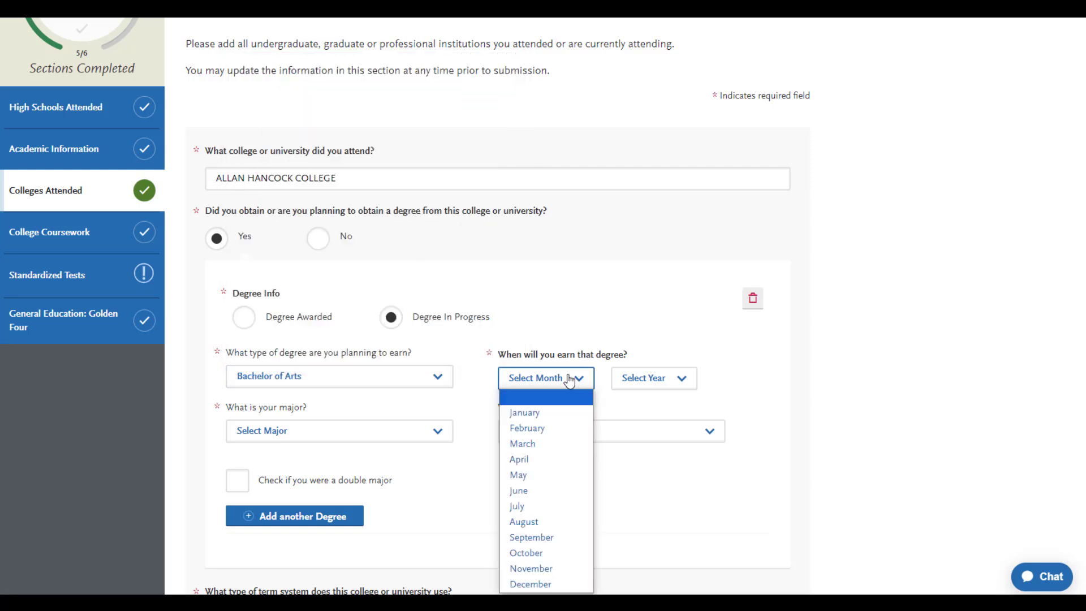
pyautogui.click(564, 480)
pyautogui.click(652, 380)
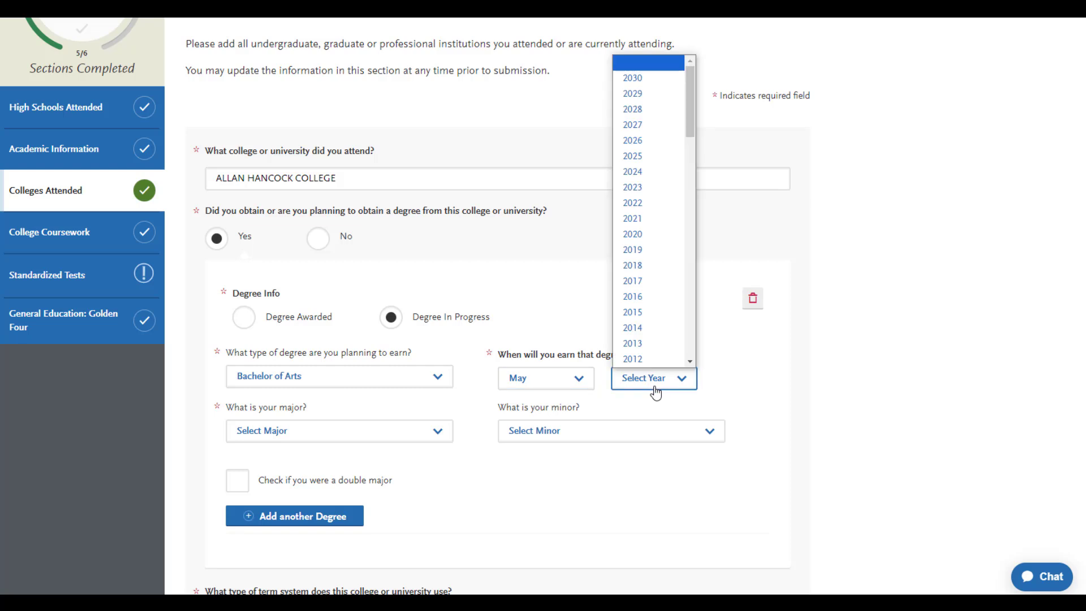
pyautogui.click(674, 161)
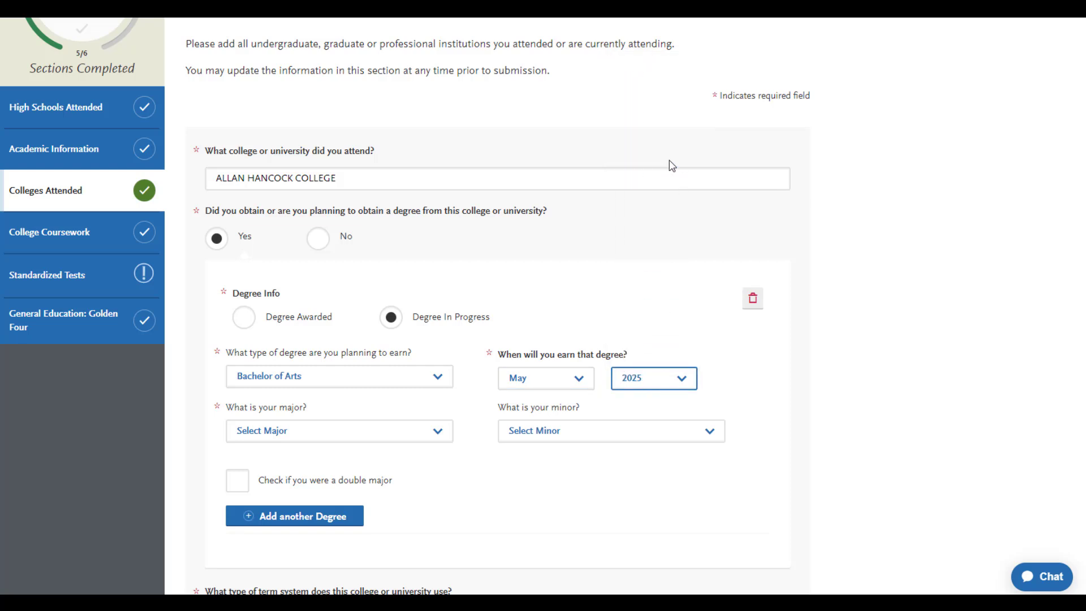
# Step: Set the major of the degree in progress to Art History
pyautogui.click(302, 444)
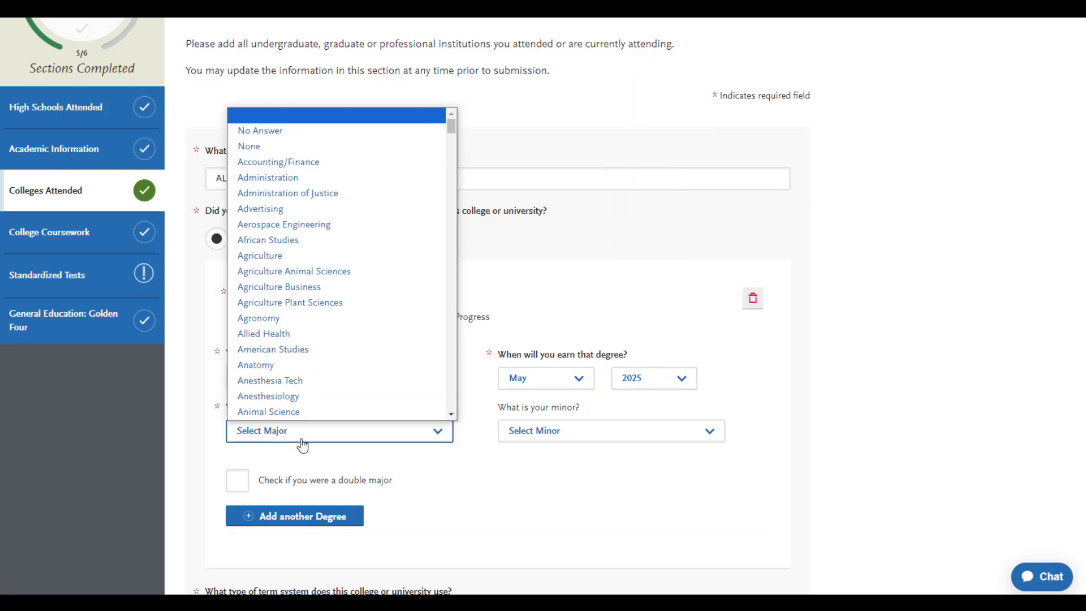
pyautogui.scroll(-2, 324, 373)
pyautogui.scroll(-3, 325, 374)
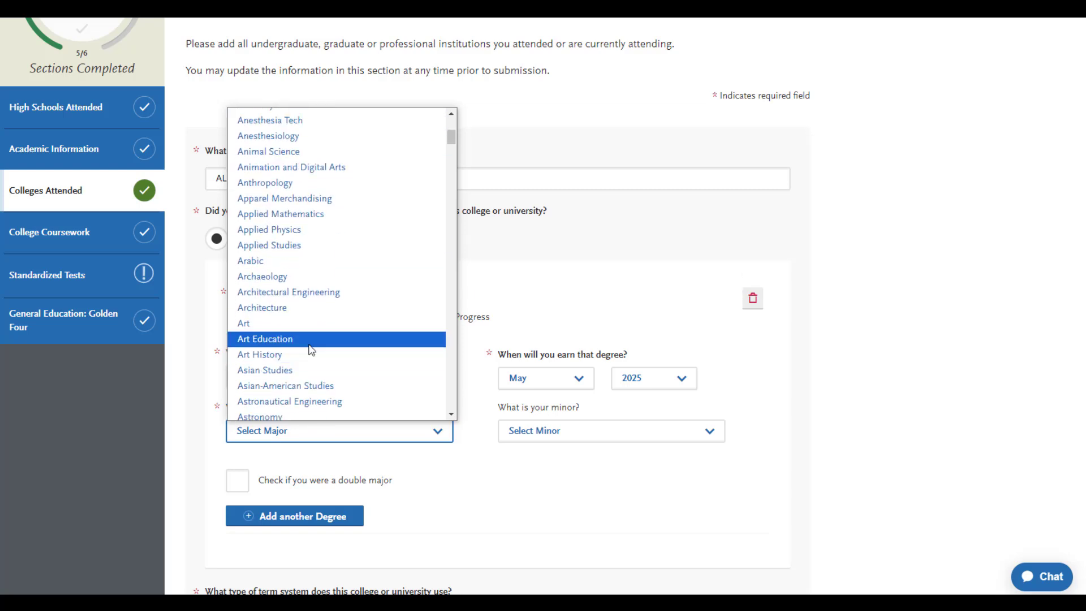
pyautogui.click(310, 355)
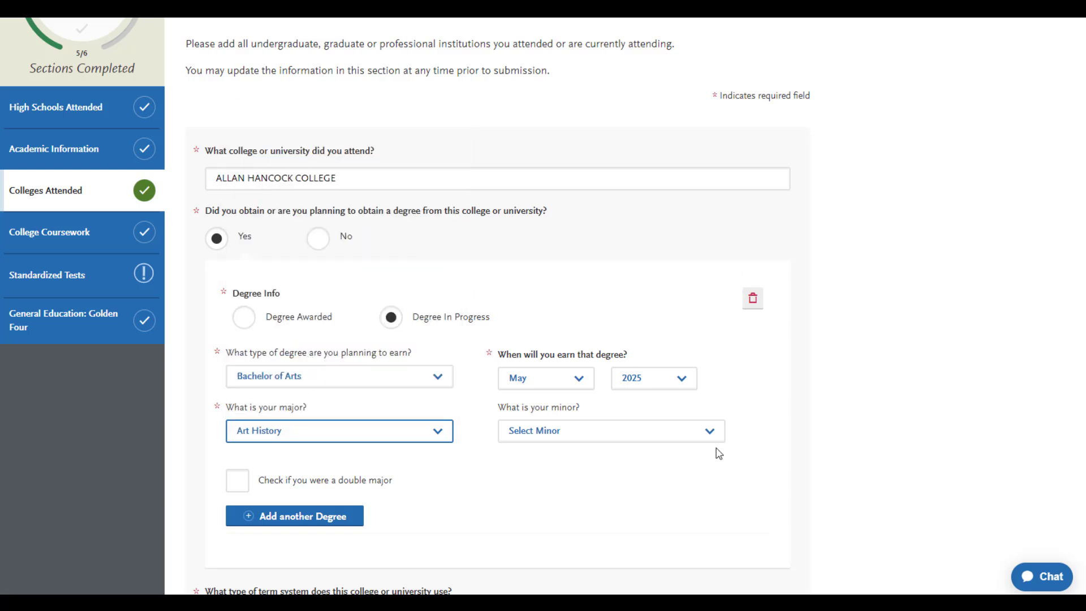
pyautogui.click(710, 470)
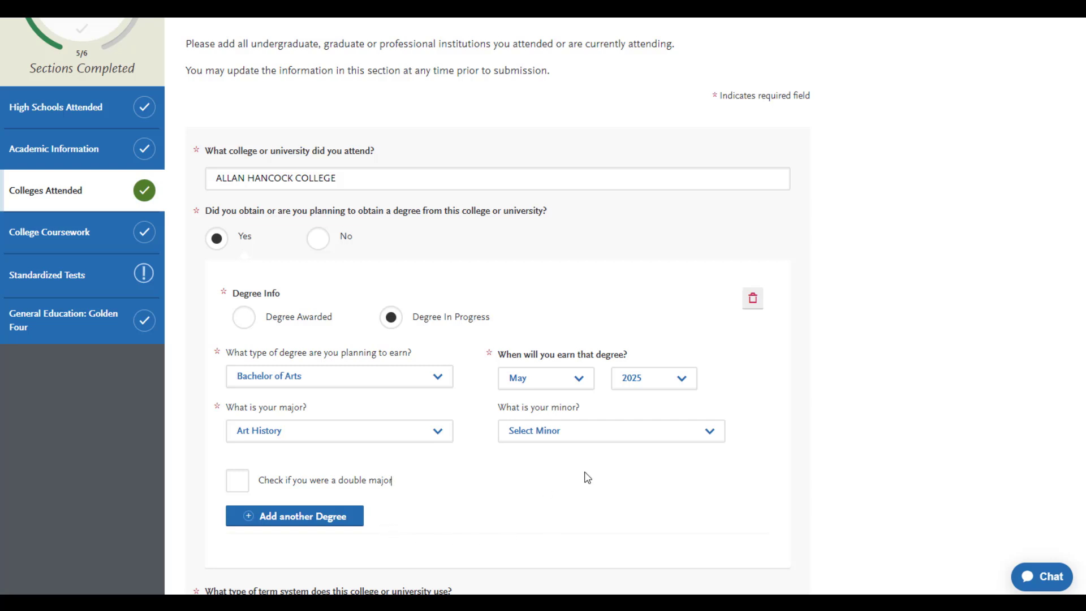
# Step: Set the term system used by the college to Semester
pyautogui.scroll(-2, 588, 478)
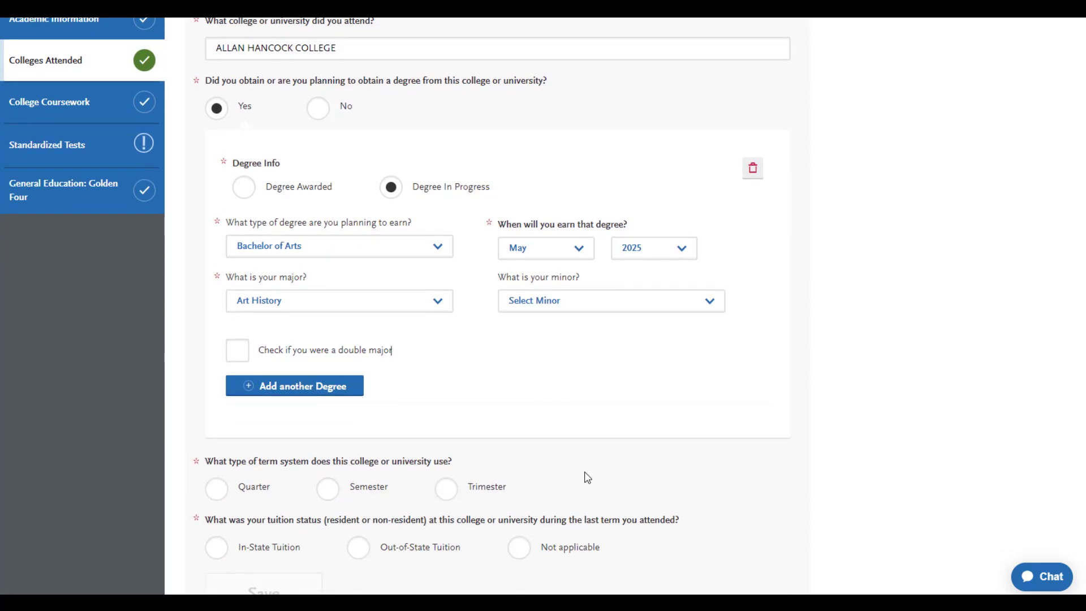
pyautogui.scroll(-1, 588, 478)
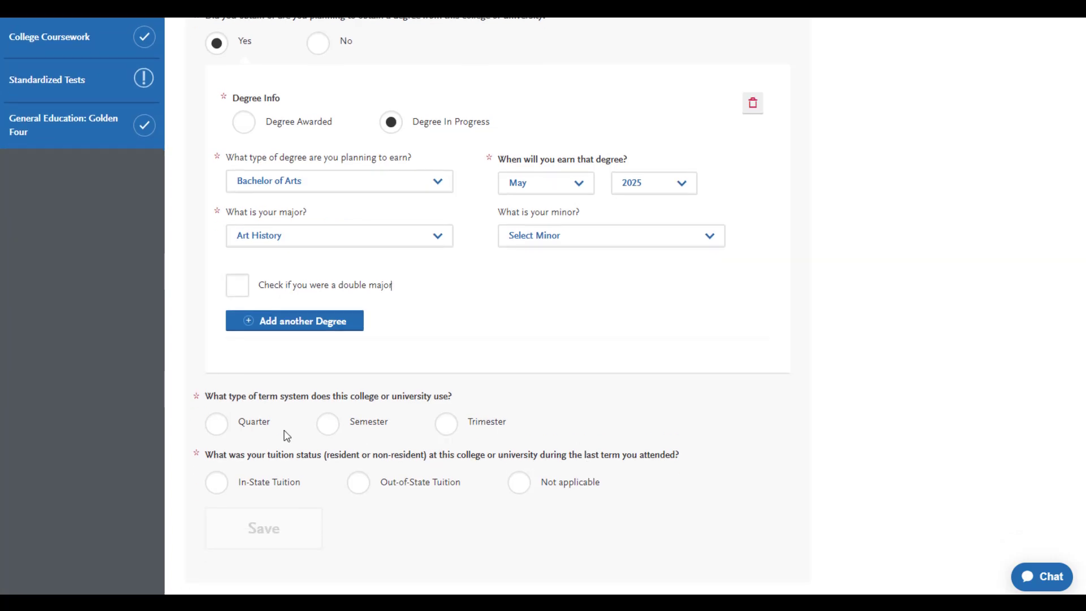
pyautogui.click(330, 428)
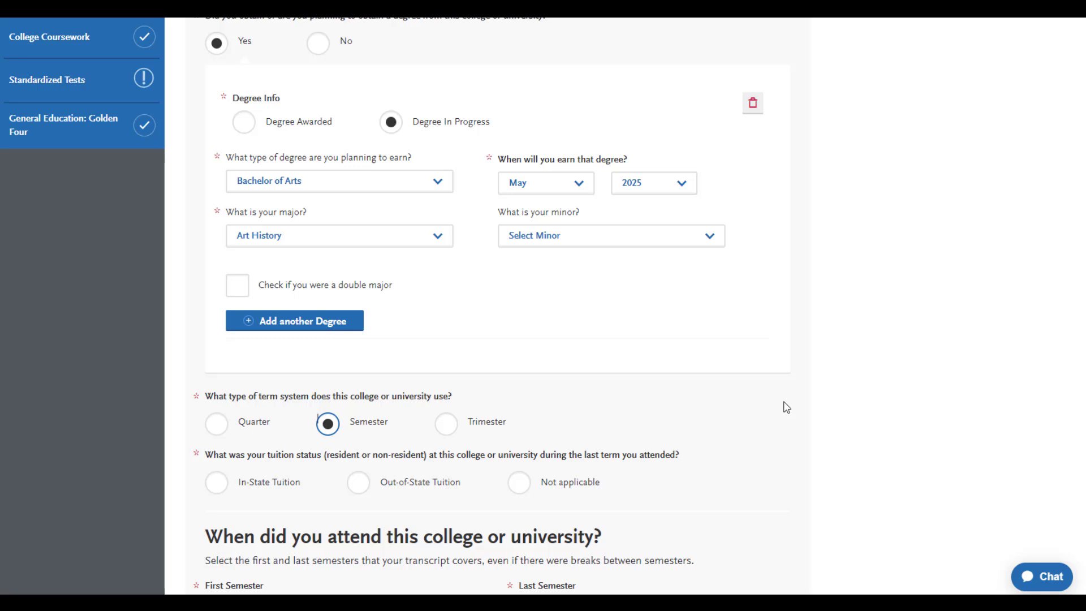
pyautogui.click(406, 185)
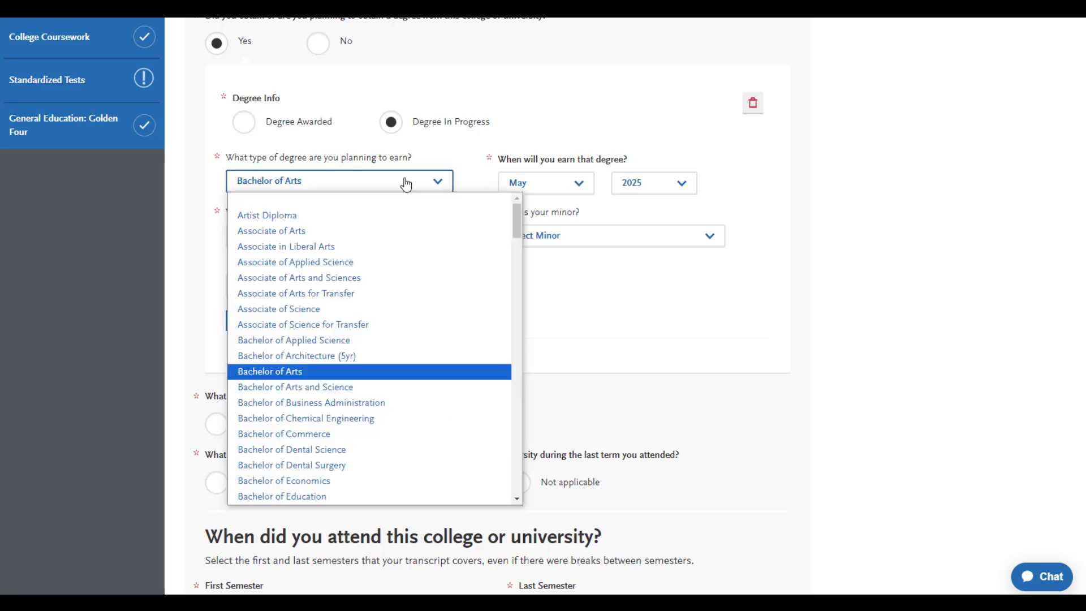
pyautogui.click(406, 185)
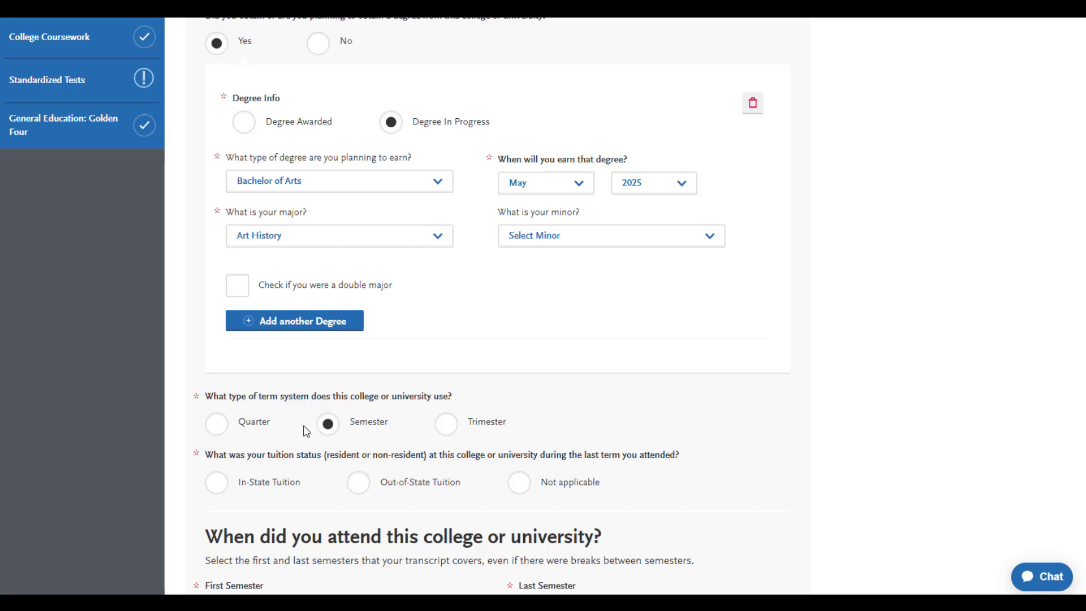
pyautogui.moveTo(304, 430); pyautogui.dragTo(529, 417)
pyautogui.click(547, 417)
# Step: Set the tuition status during the last term attended to In-State Tuition
pyautogui.scroll(-1, 549, 416)
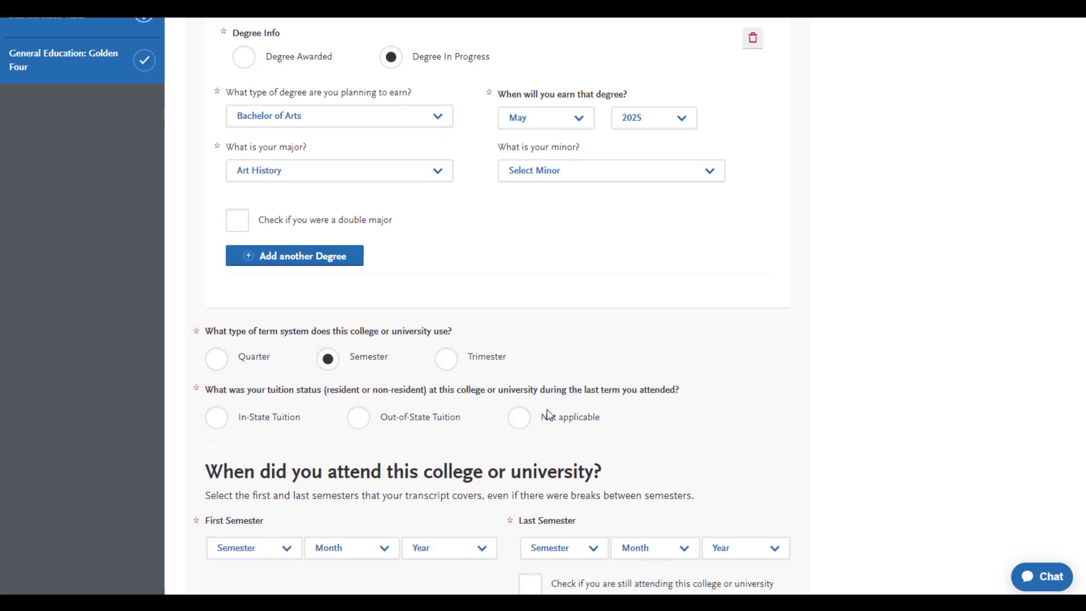
pyautogui.click(219, 420)
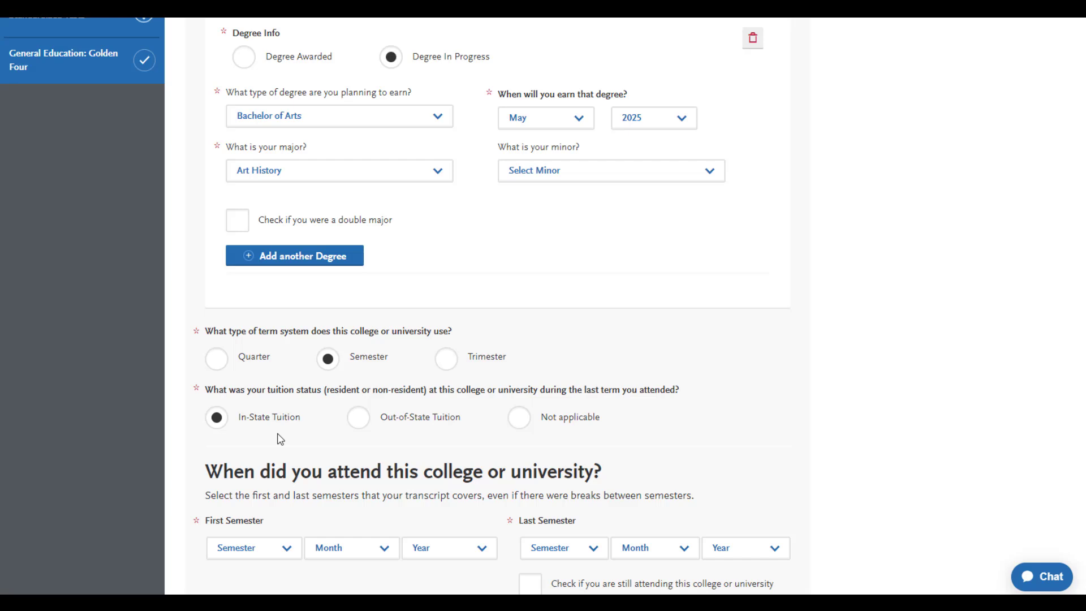
# Step: Set the first semester attended at the college to Summer, June 2024
pyautogui.scroll(-2, 280, 439)
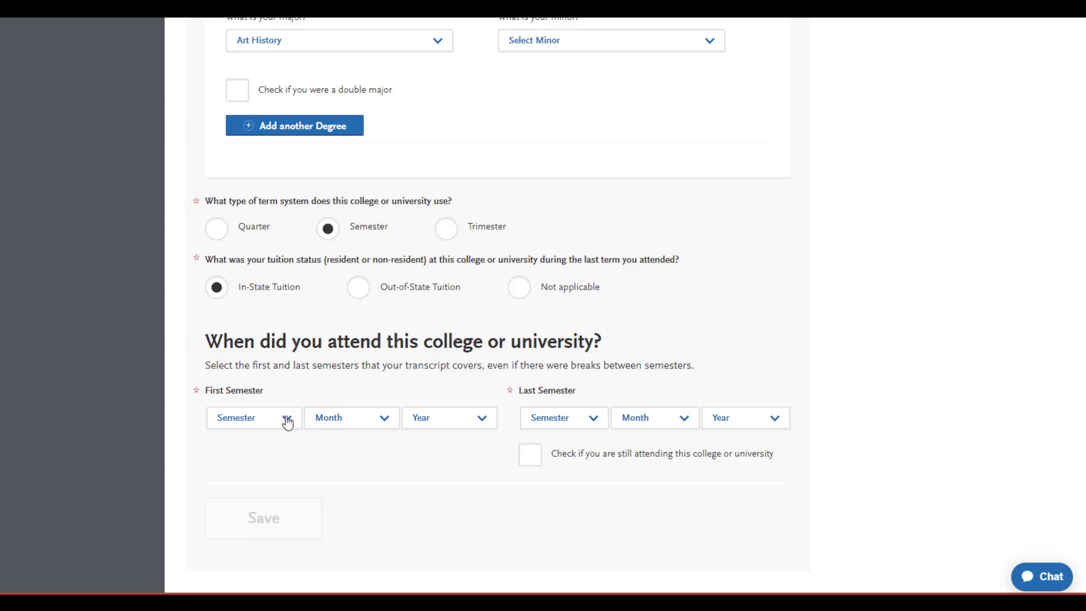
pyautogui.click(287, 421)
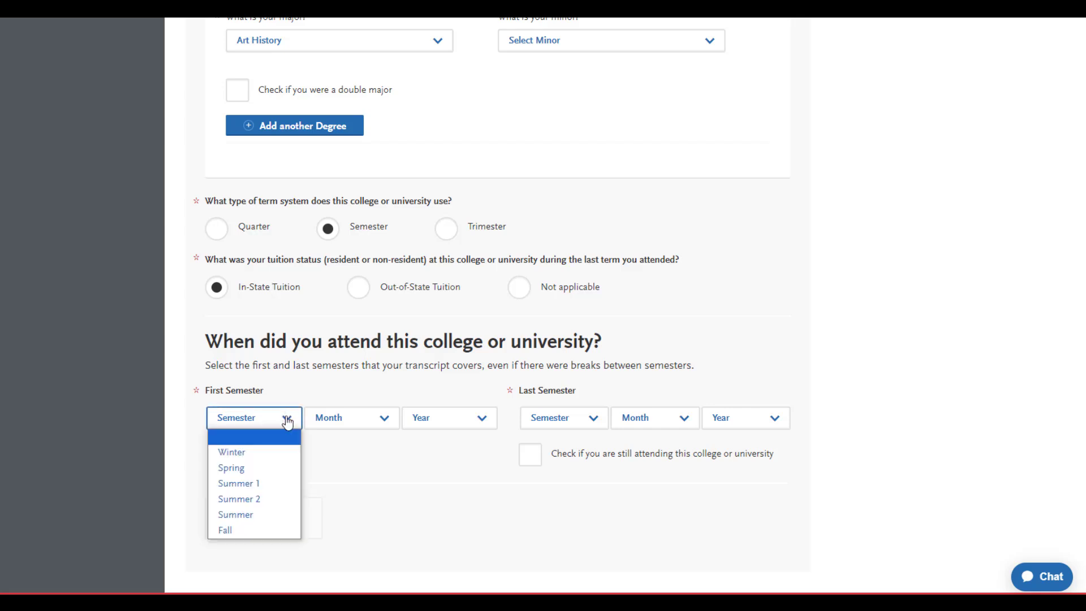
pyautogui.click(284, 515)
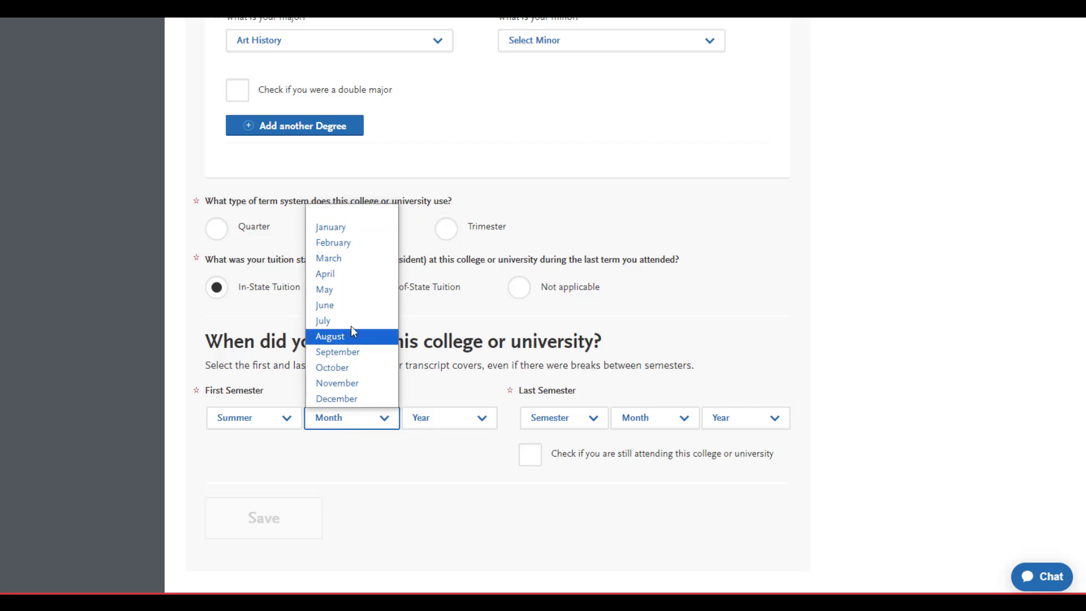
pyautogui.click(334, 305)
pyautogui.click(440, 418)
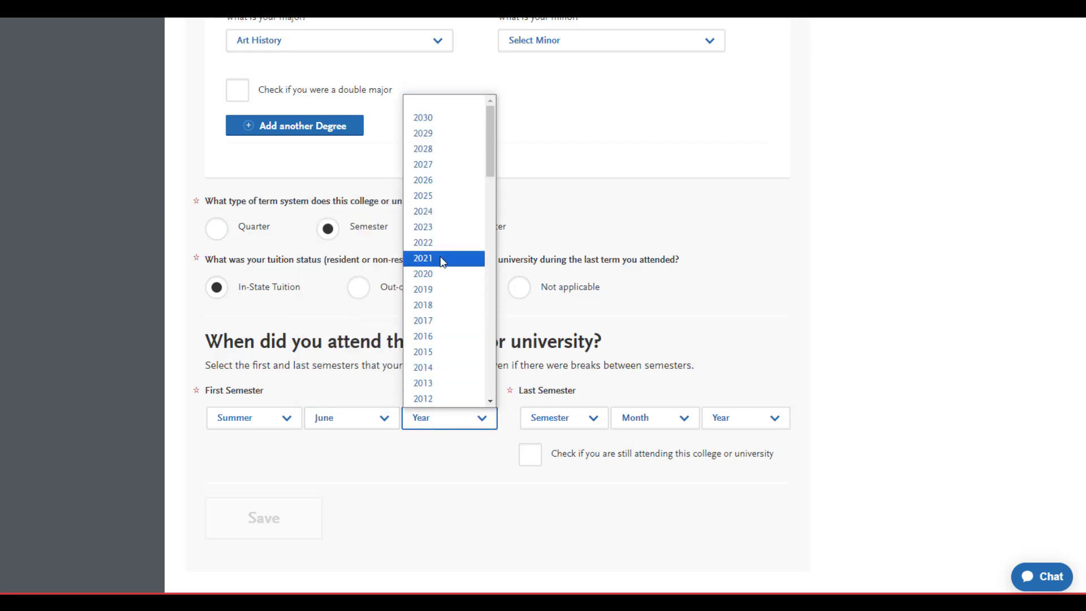
pyautogui.click(440, 217)
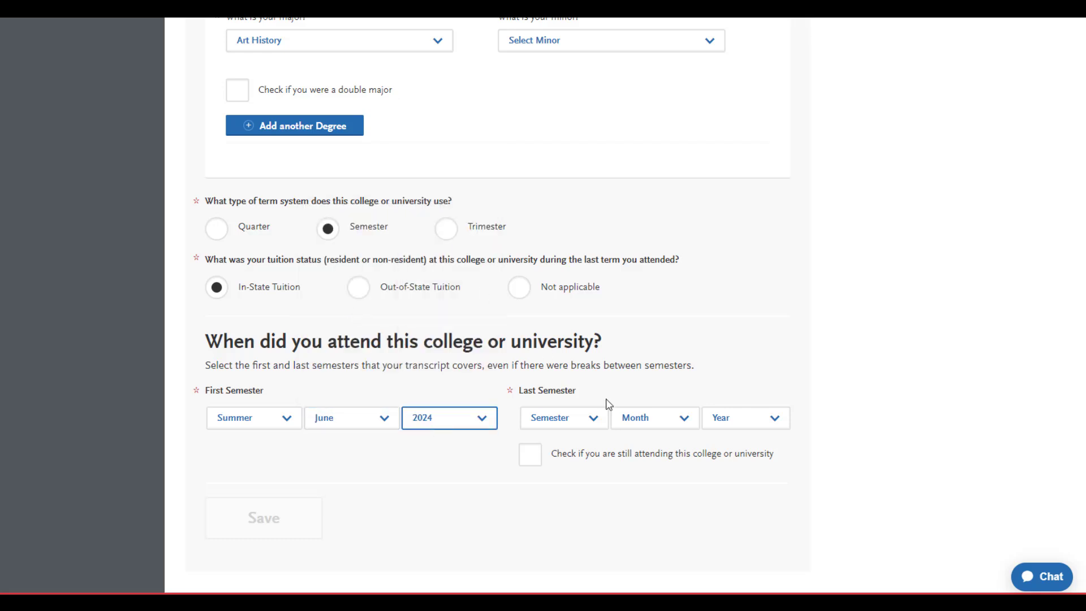
# Step: Mark the college as still being attended and save its entry
pyautogui.click(532, 457)
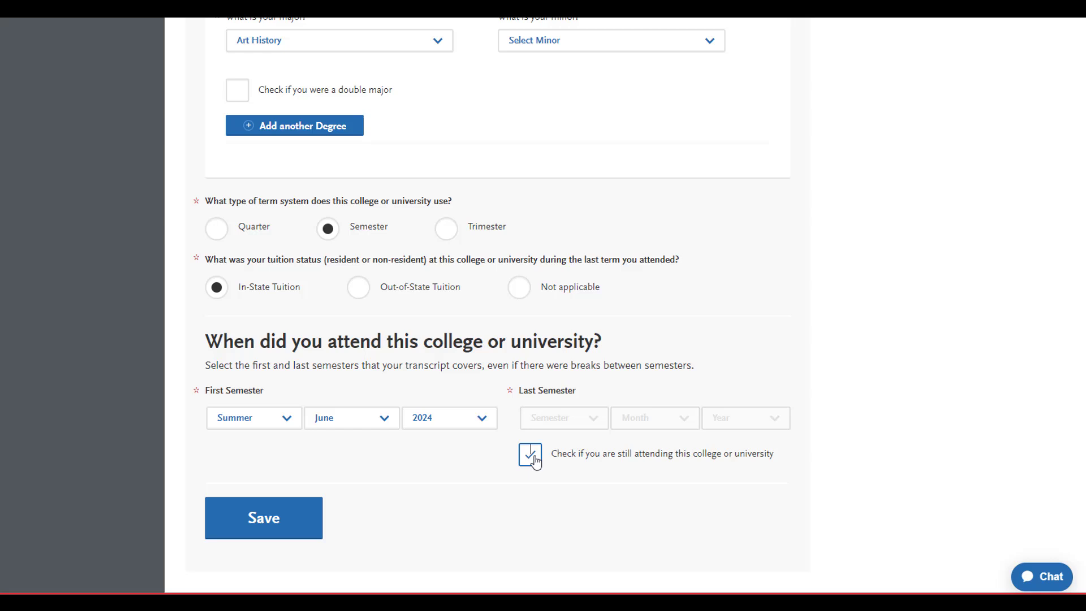
pyautogui.click(245, 533)
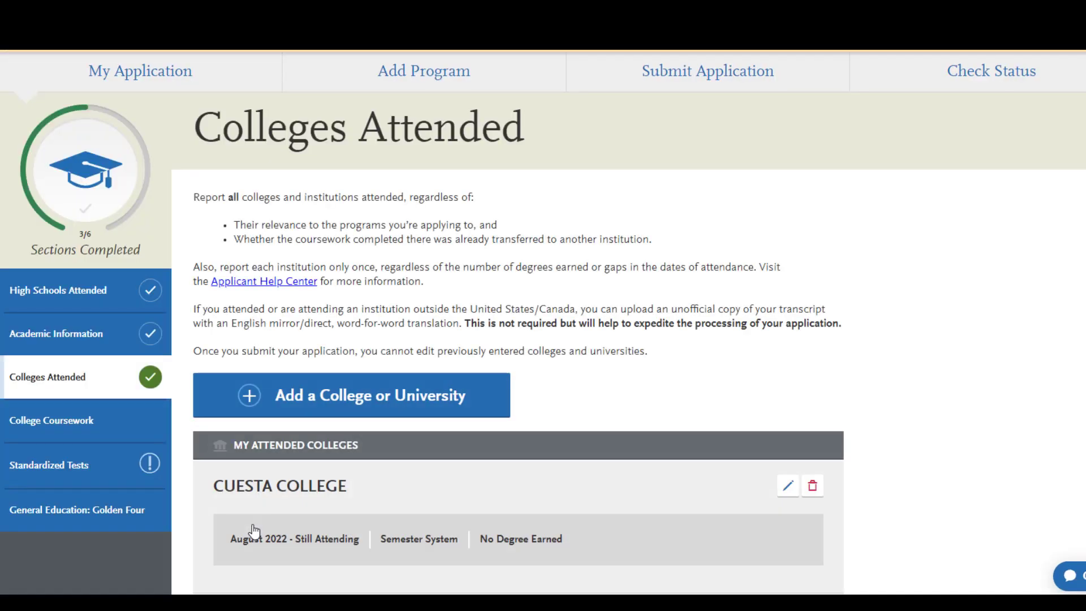
# Step: Look at the blank form for adding another college, and go back to review the attended colleges list
pyautogui.click(310, 392)
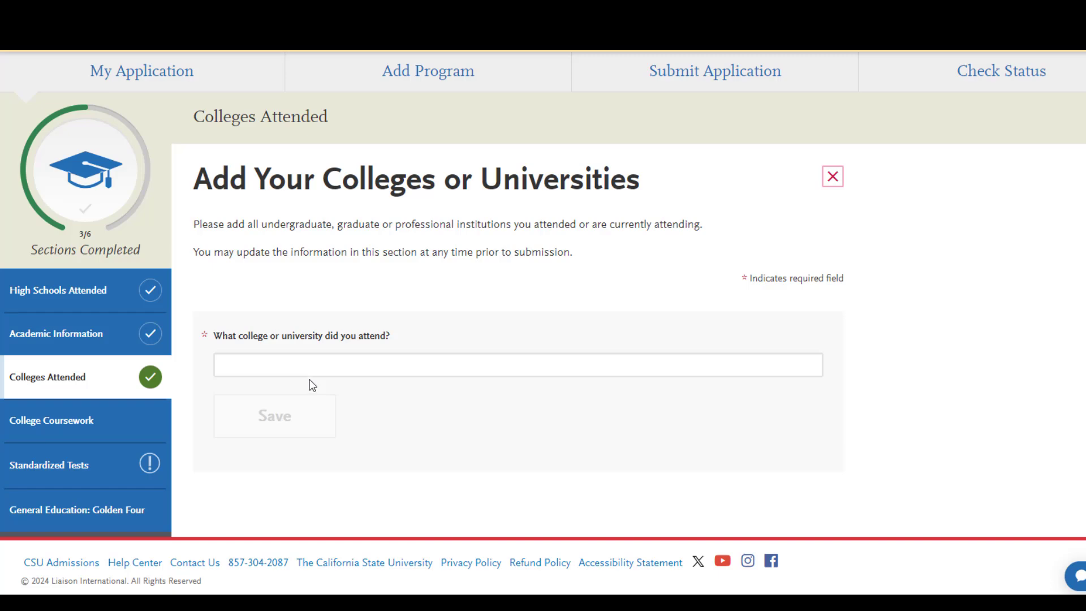
pyautogui.click(56, 383)
pyautogui.scroll(-3, 541, 353)
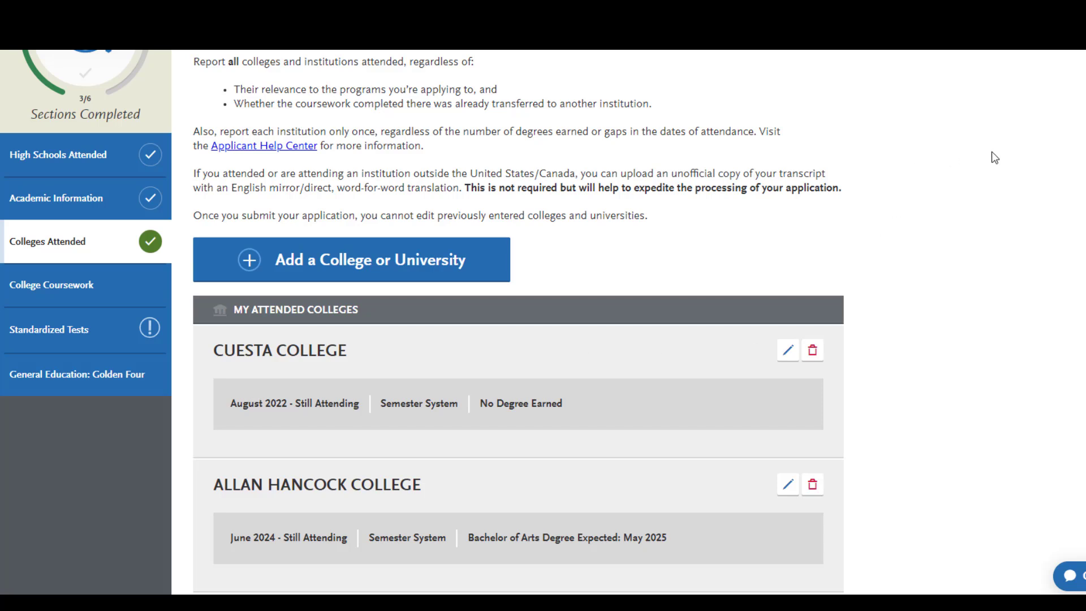
pyautogui.scroll(1, 423, 321)
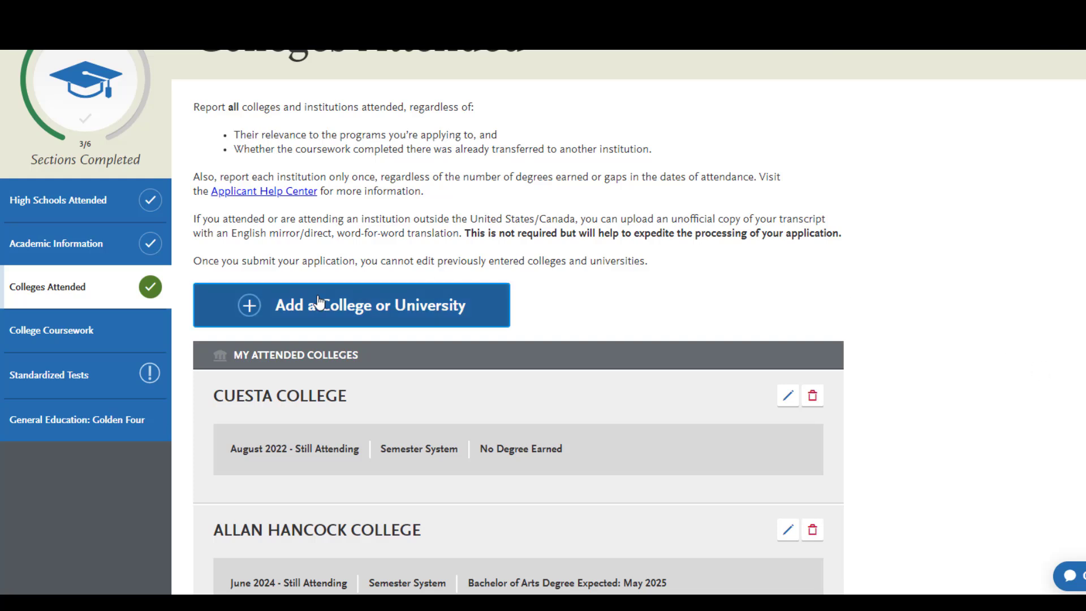
pyautogui.scroll(-2, 801, 292)
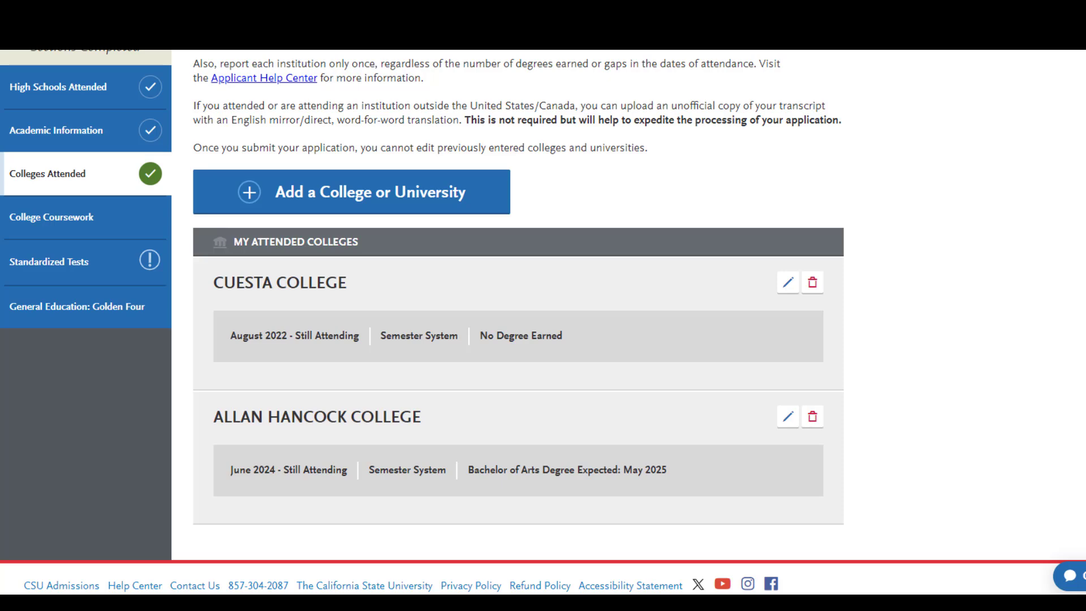
pyautogui.scroll(2, 543, 320)
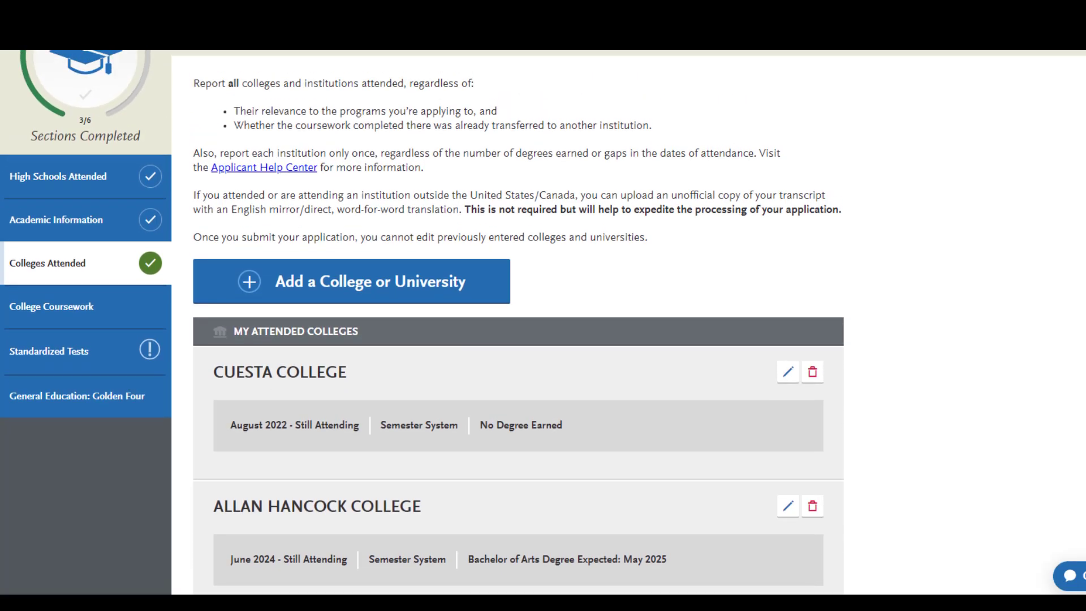